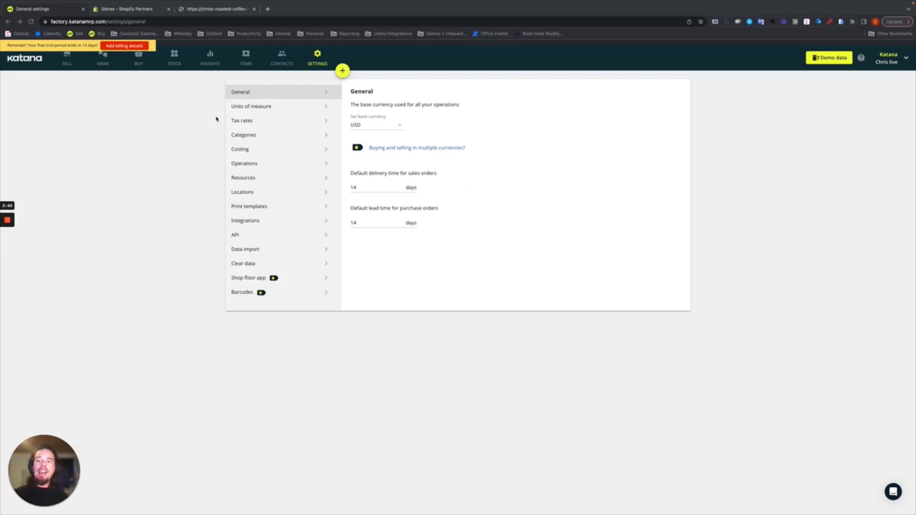
Connect Shopify from Katana's integrations settings with the store address chriss-roasted-coffee copied from the store's URL, and authorize the connection.
{"action": "left_click", "coordinate": [246, 220]}
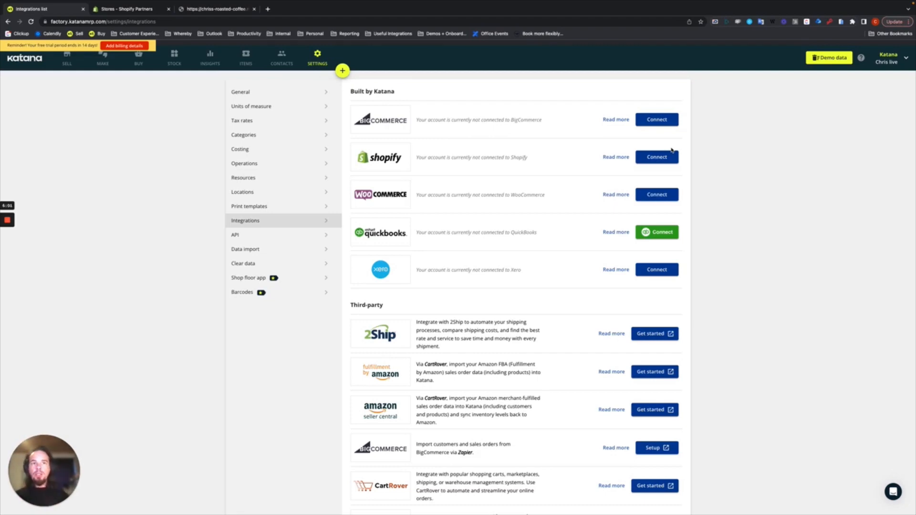
{"action": "left_click", "coordinate": [661, 157]}
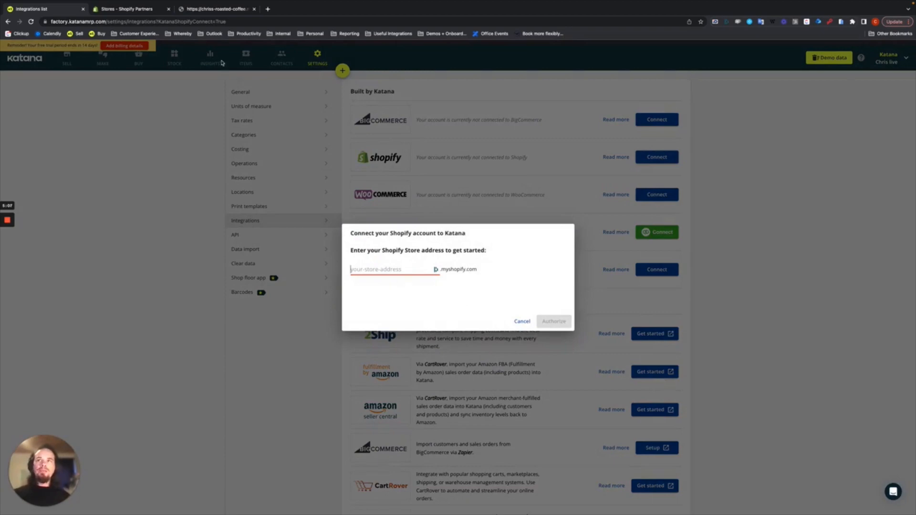
{"action": "left_click", "coordinate": [210, 9]}
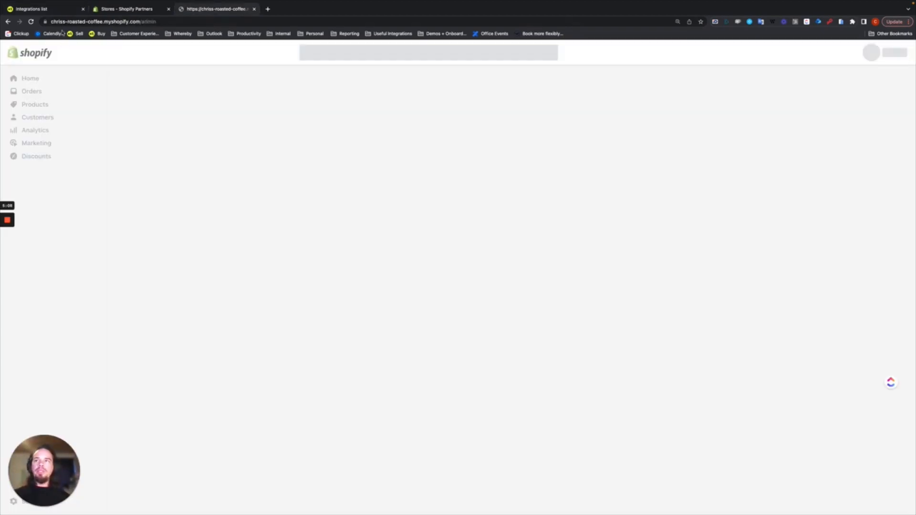
{"action": "left_click_drag", "start_coordinate": [51, 21], "coordinate": [102, 19]}
{"action": "key", "text": "ctrl+c"}
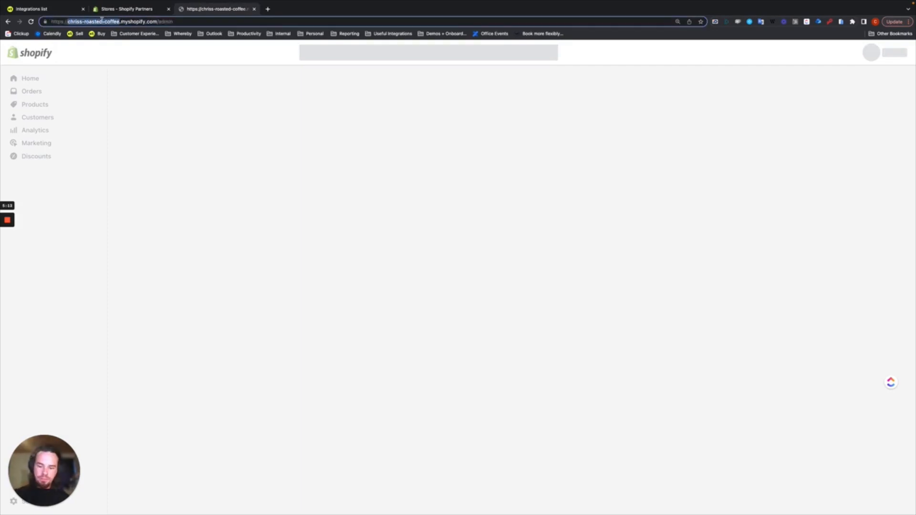
{"action": "left_click", "coordinate": [36, 9]}
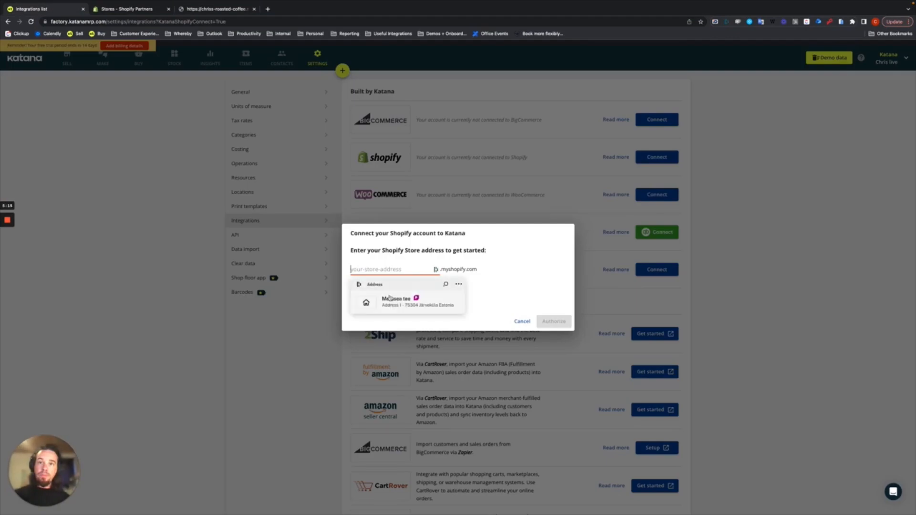
{"action": "key", "text": "ctrl+v"}
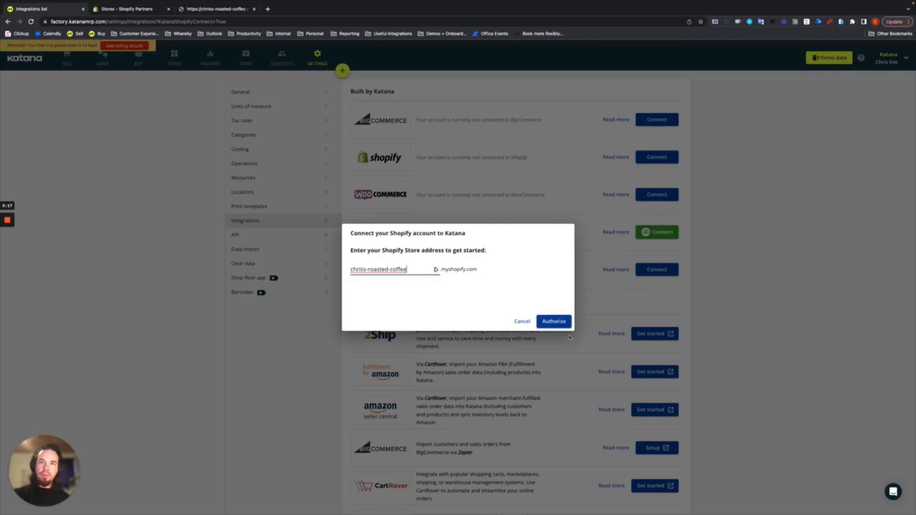
{"action": "left_click", "coordinate": [563, 323]}
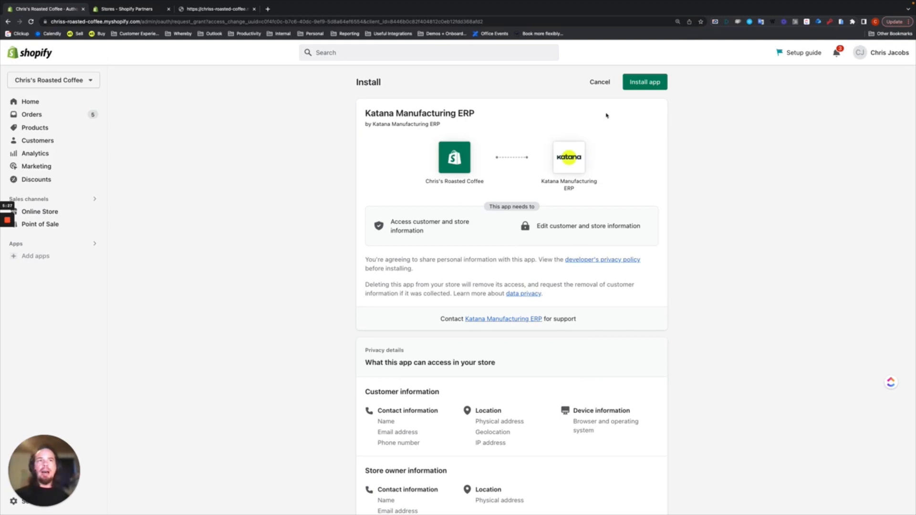
Install the Katana Manufacturing ERP app in the Shopify store and dismiss the introductory guide over the connection setup.
{"action": "left_click", "coordinate": [644, 88]}
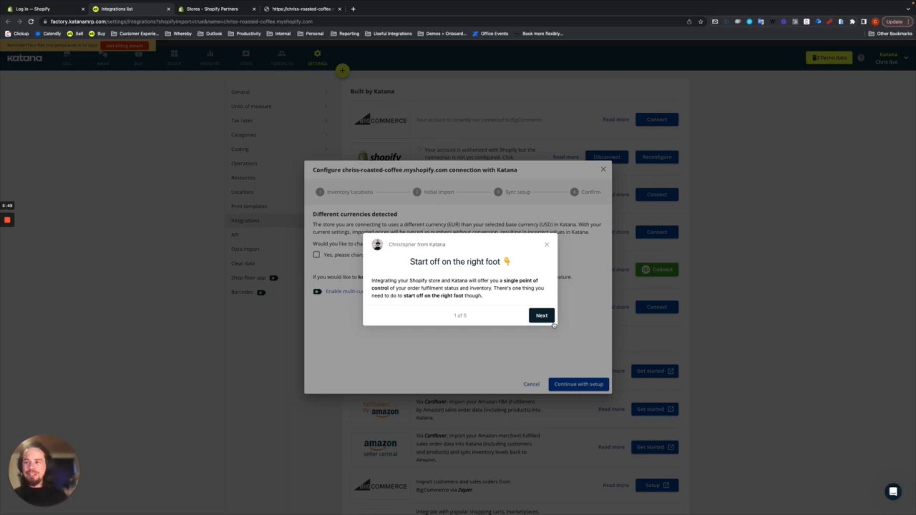
{"action": "left_click", "coordinate": [544, 319]}
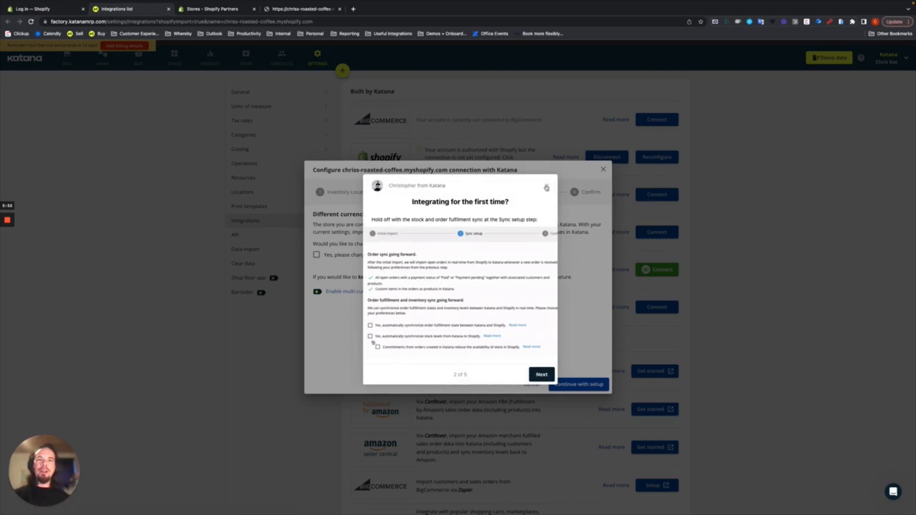
{"action": "left_click", "coordinate": [547, 186]}
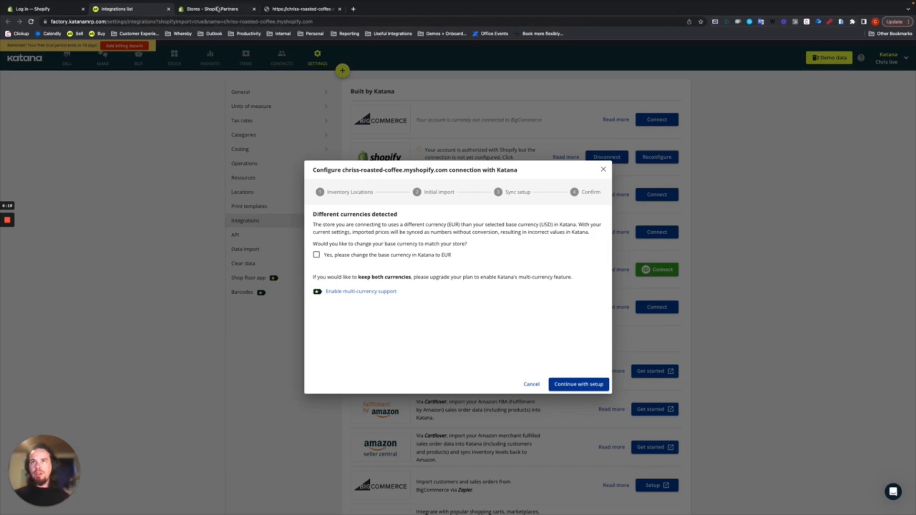
Continue into the Shopify store with the existing account and examine the currency and units in its store details.
{"action": "left_click", "coordinate": [229, 29]}
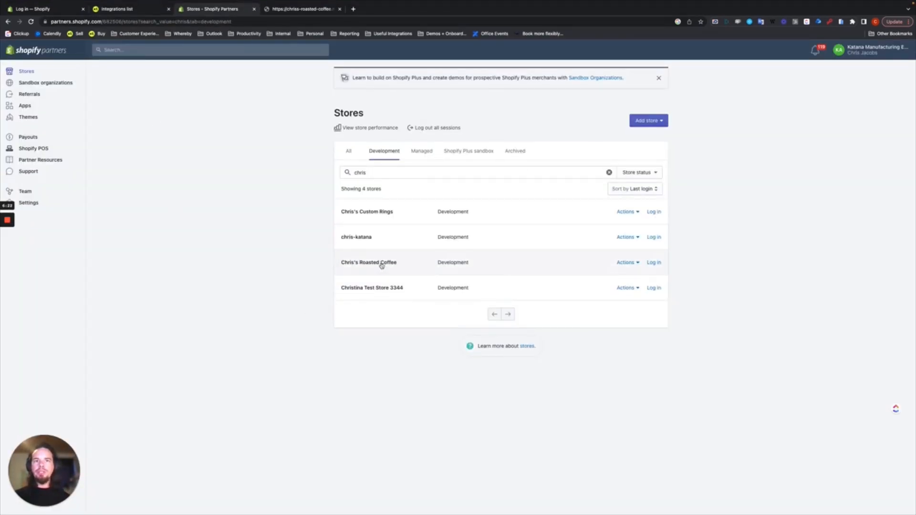
{"action": "left_click", "coordinate": [40, 10]}
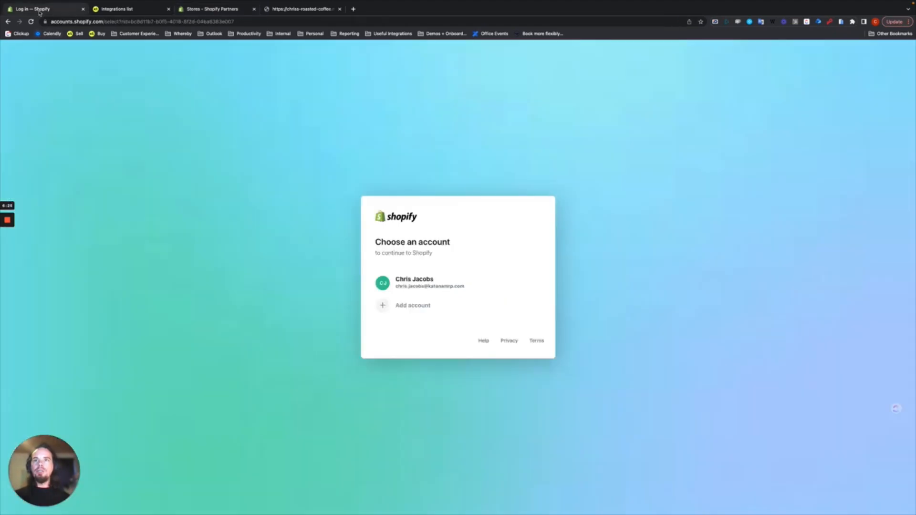
{"action": "left_click", "coordinate": [478, 284]}
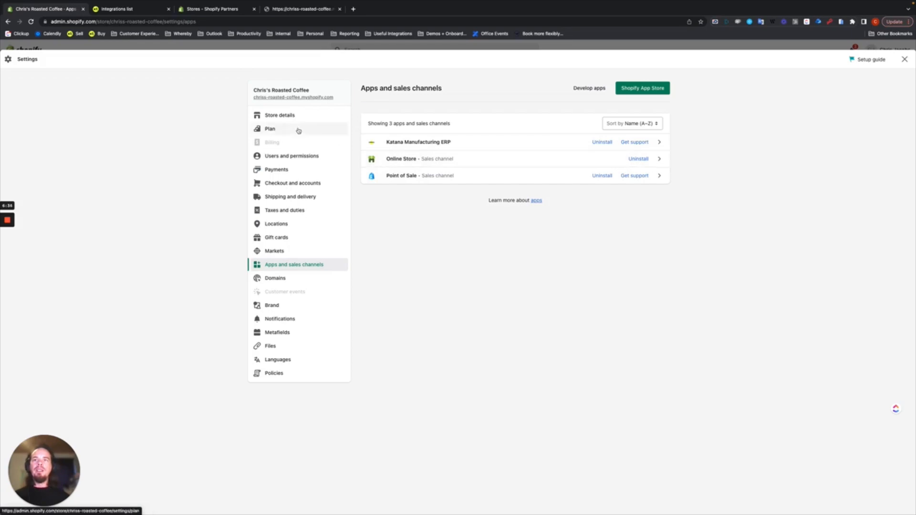
{"action": "left_click", "coordinate": [281, 114]}
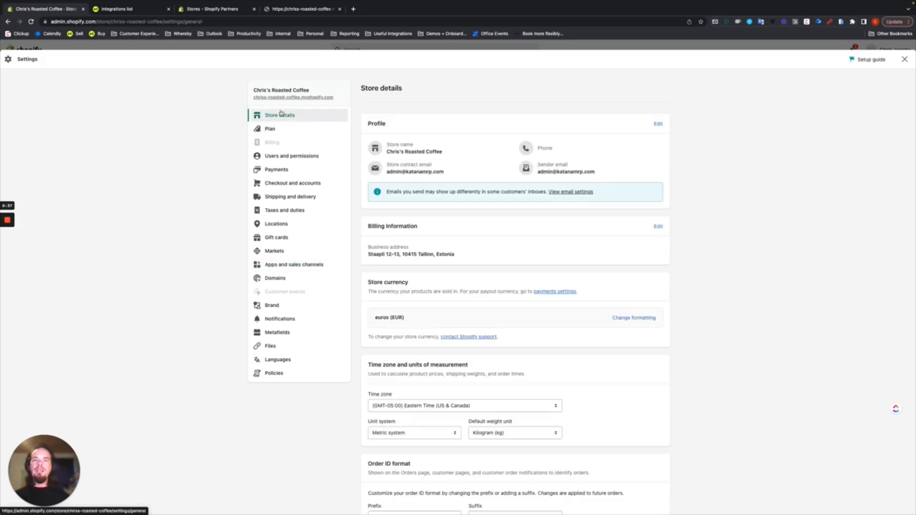
{"action": "scroll", "coordinate": [502, 336], "scroll_direction": "down", "scroll_amount": 3}
{"action": "scroll", "coordinate": [502, 336], "scroll_direction": "down", "scroll_amount": 1}
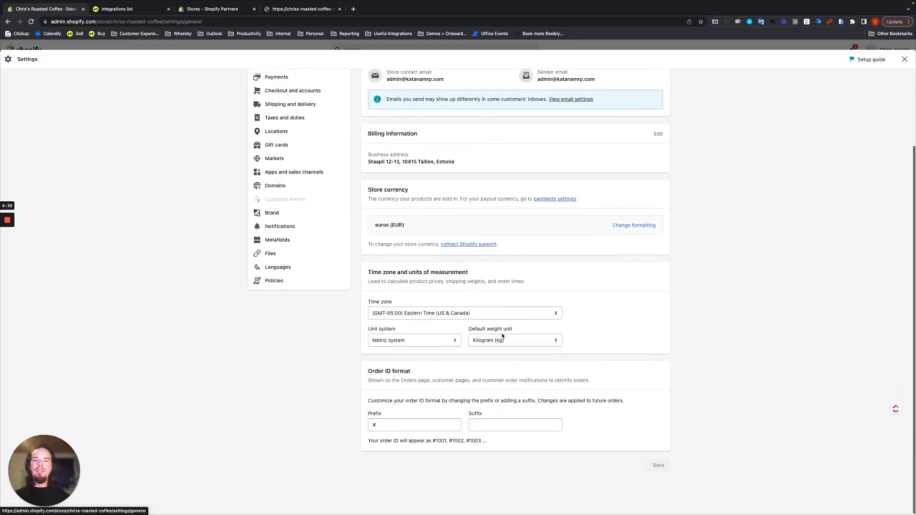
{"action": "scroll", "coordinate": [434, 331], "scroll_direction": "up", "scroll_amount": 3}
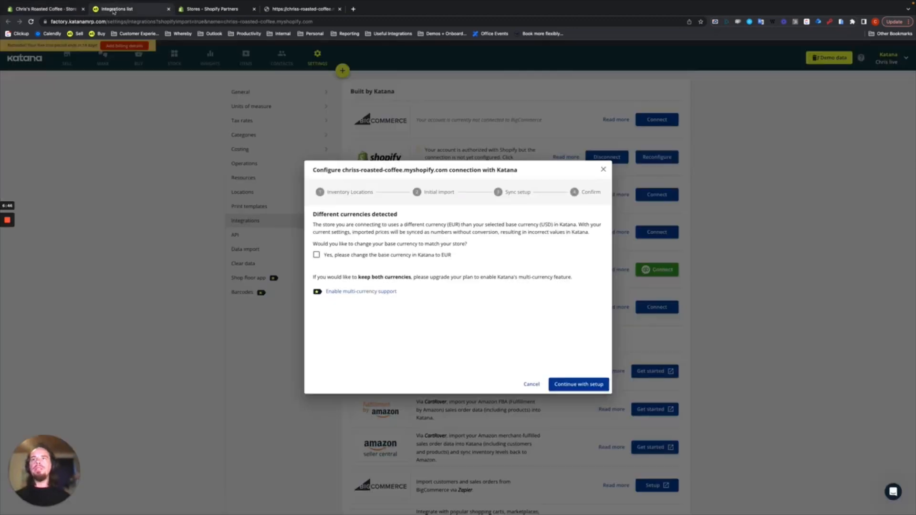
Return to the Katana connection setup and continue with the option to change the base currency to EUR left off.
{"action": "left_click", "coordinate": [115, 8]}
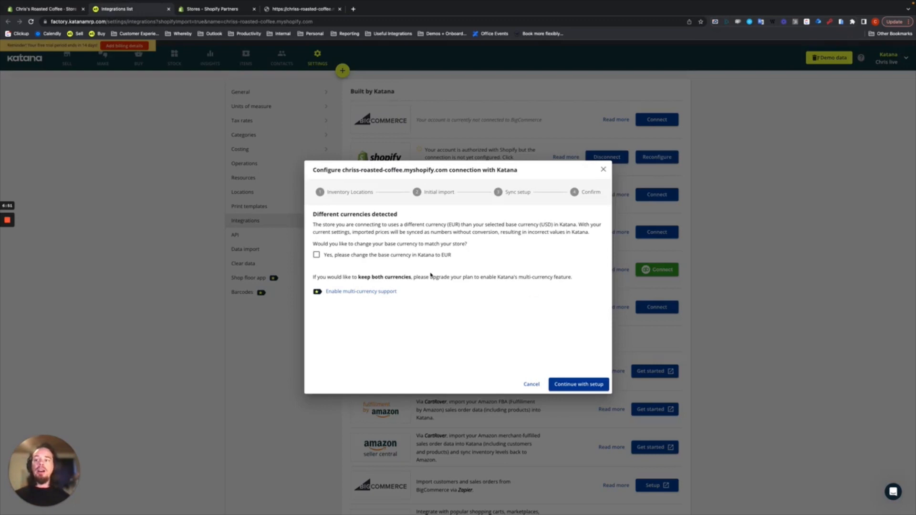
{"action": "left_click", "coordinate": [317, 255]}
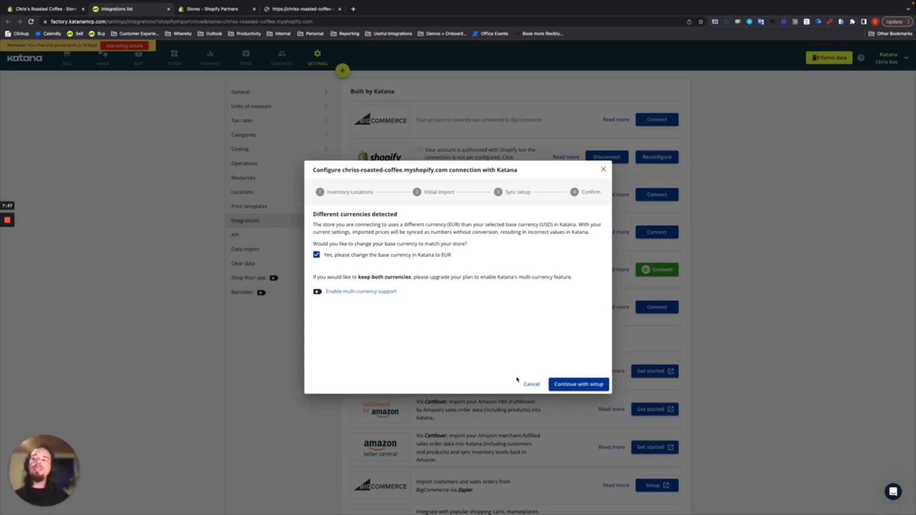
{"action": "left_click", "coordinate": [316, 255]}
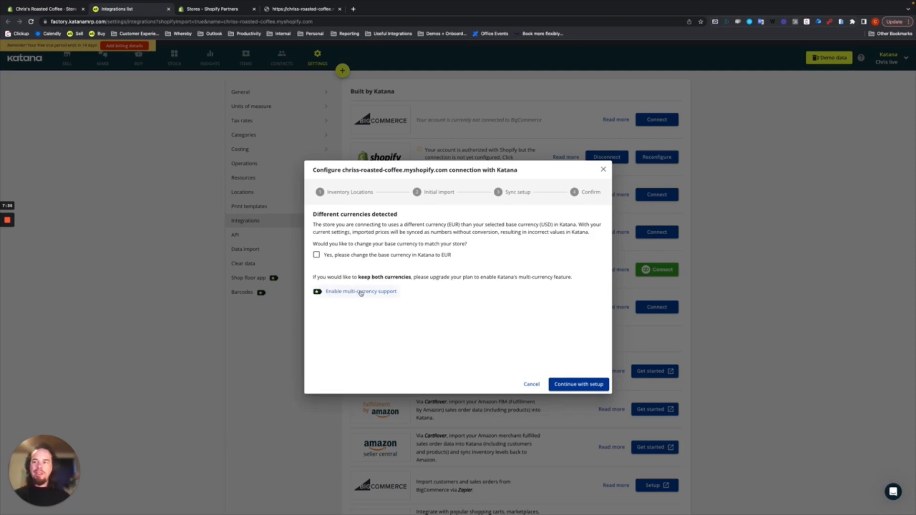
{"action": "left_click", "coordinate": [579, 385]}
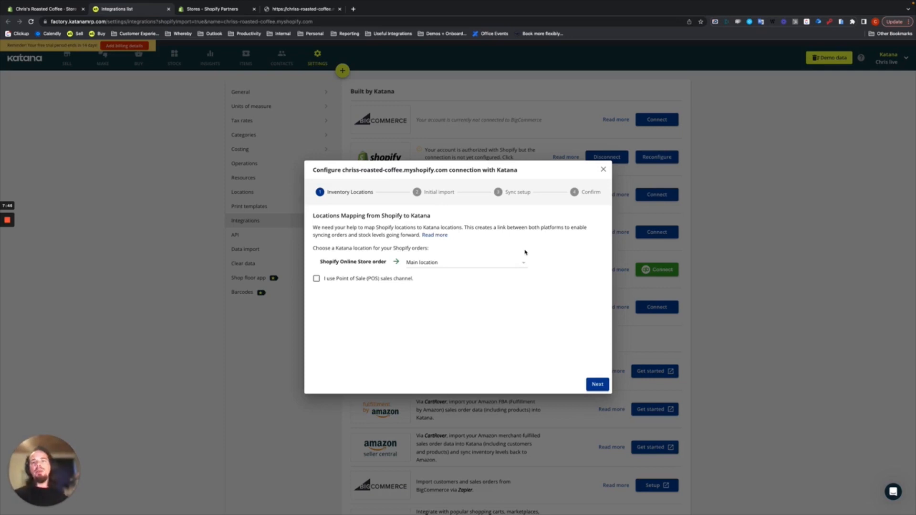
Keep Shopify Online Store orders on Main location, enable the POS sales channel, and map the coffee shop's POS location to Retail location.
{"action": "left_click", "coordinate": [447, 263]}
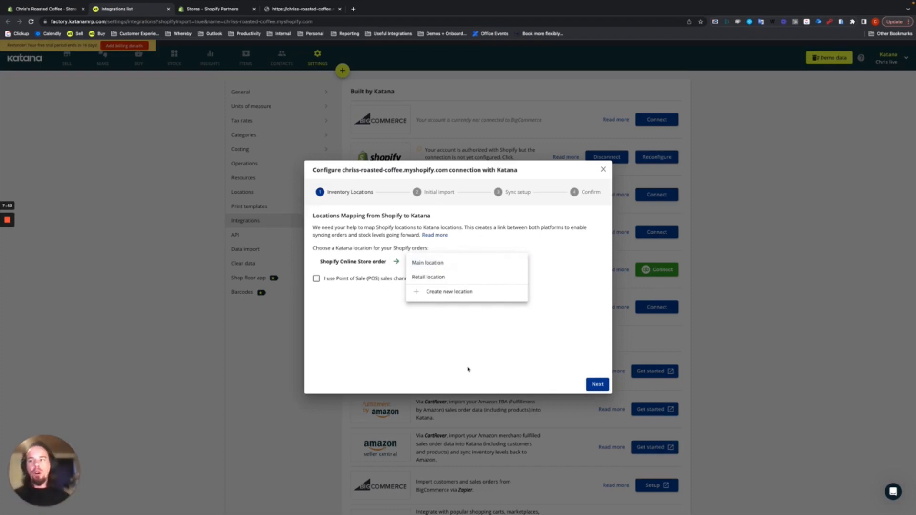
{"action": "left_click", "coordinate": [399, 385]}
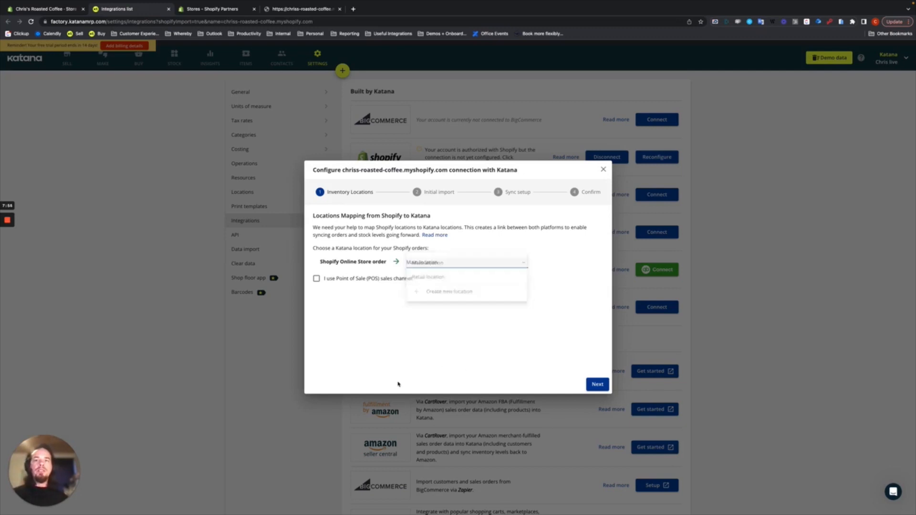
{"action": "left_click", "coordinate": [434, 263]}
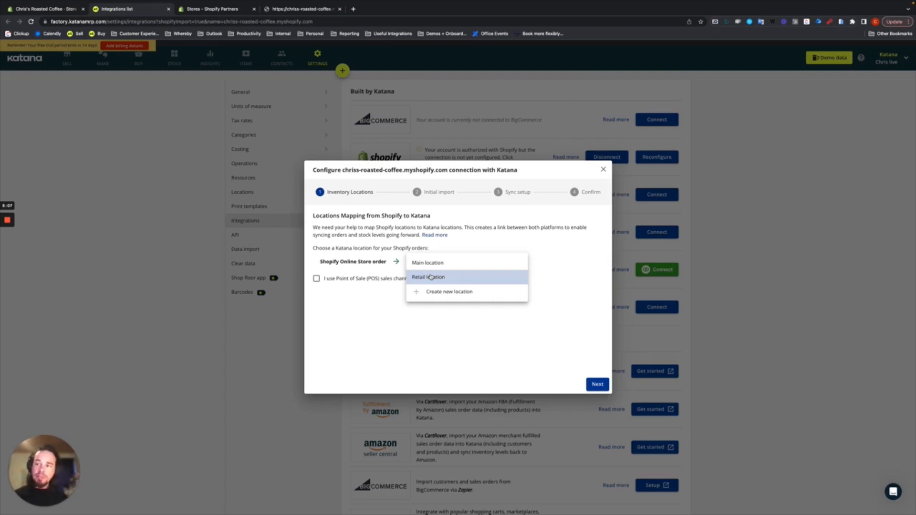
{"action": "left_click", "coordinate": [377, 342]}
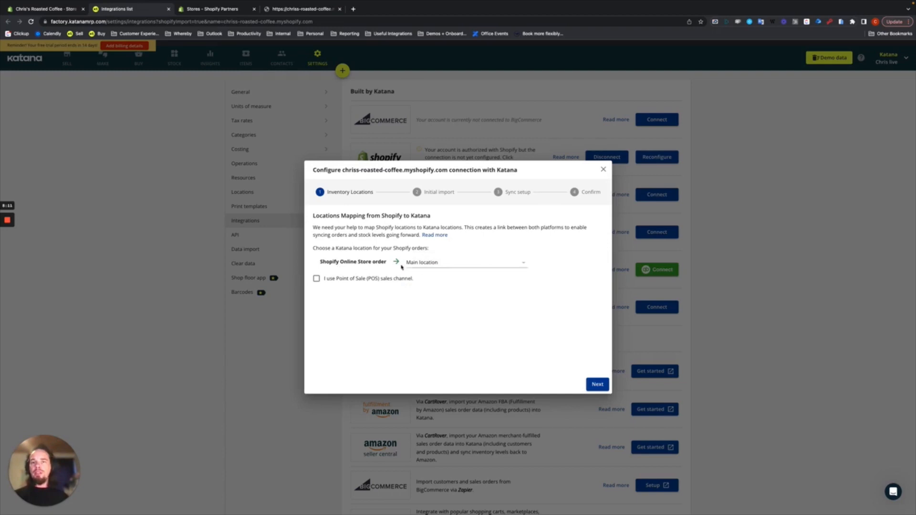
{"action": "left_click", "coordinate": [316, 278]}
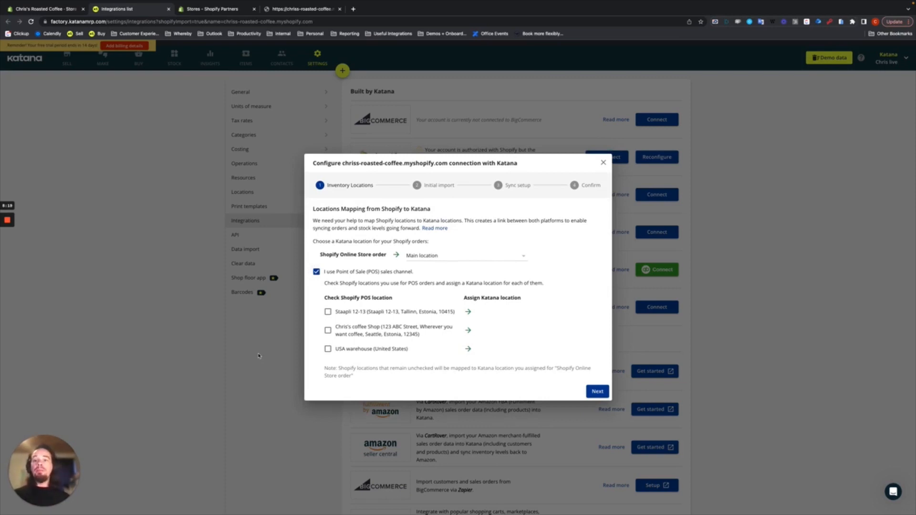
{"action": "left_click", "coordinate": [328, 330]}
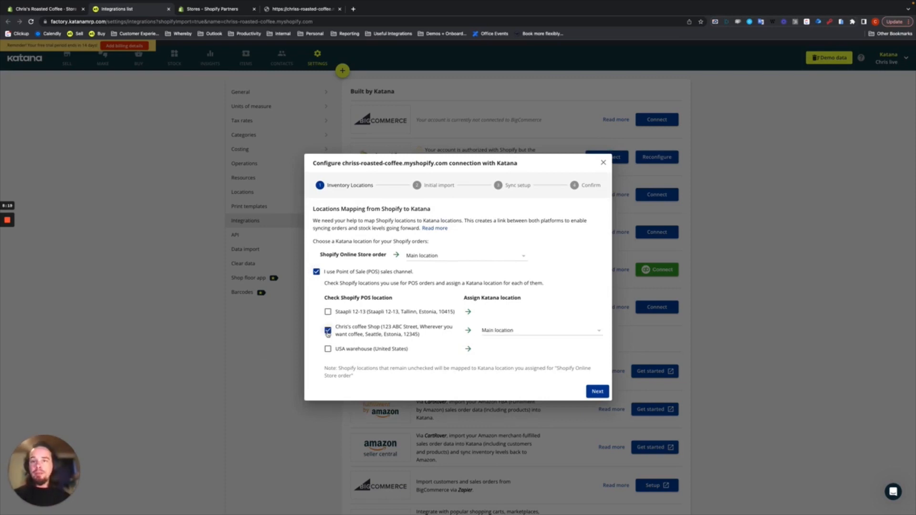
{"action": "left_click", "coordinate": [568, 328]}
{"action": "left_click", "coordinate": [536, 350]}
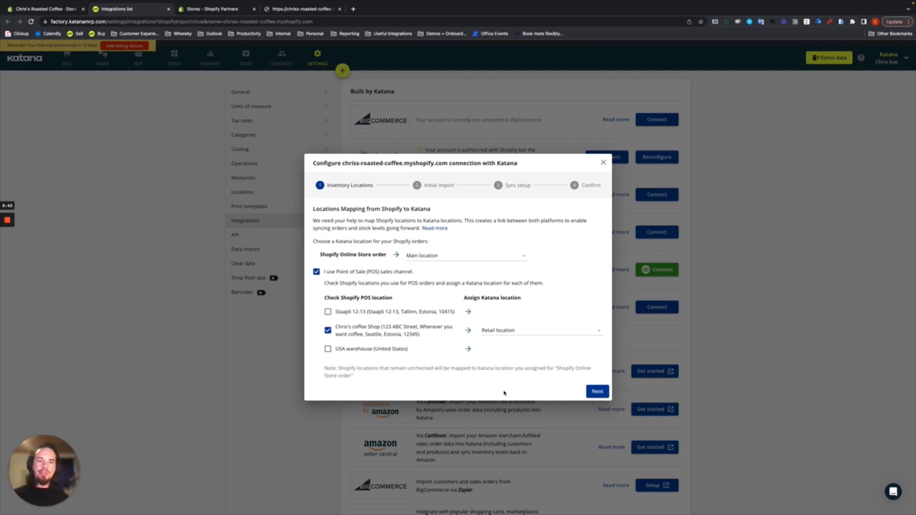
{"action": "left_click", "coordinate": [598, 393]}
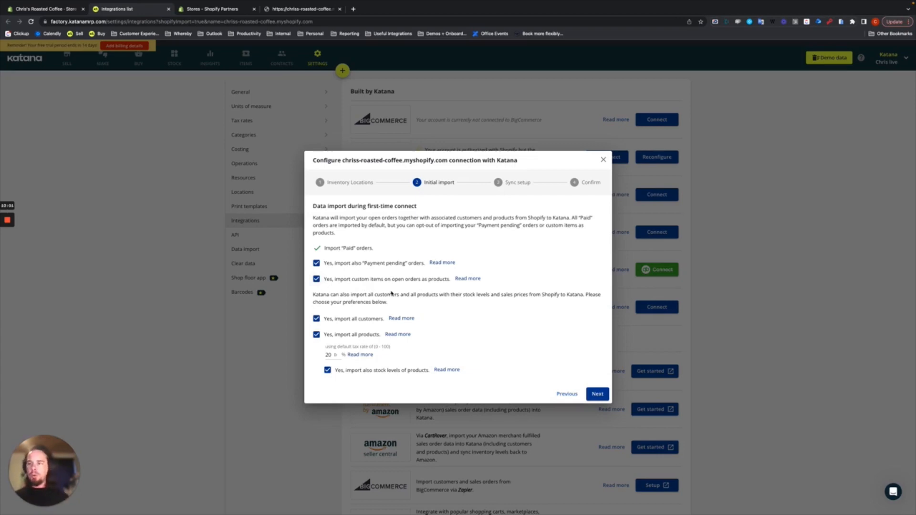
Switch to the Shopify store admin and start a new order from the orders list.
{"action": "left_click", "coordinate": [214, 9]}
{"action": "left_click", "coordinate": [42, 10]}
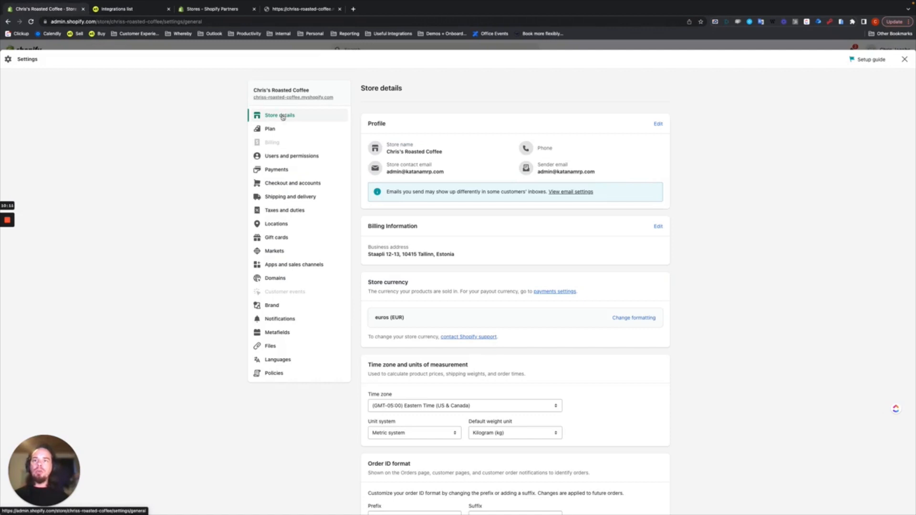
{"action": "mouse_move", "coordinate": [8, 249]}
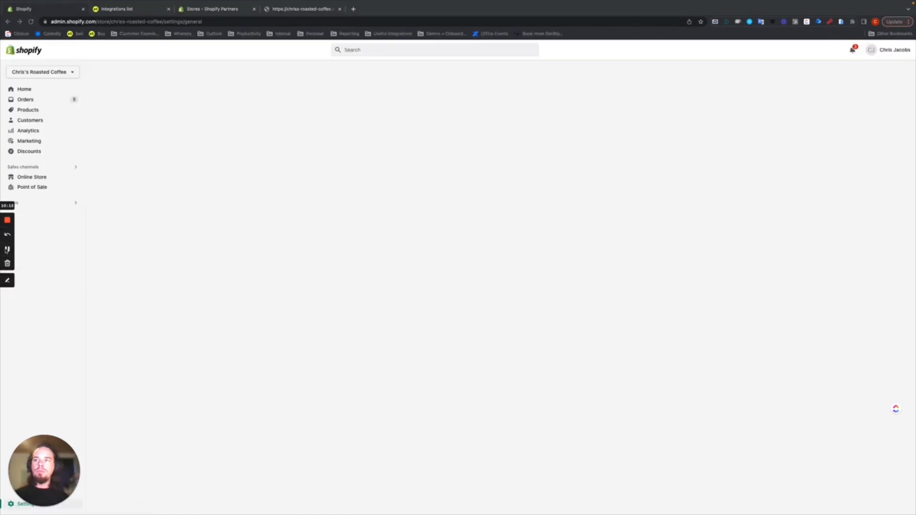
{"action": "left_click", "coordinate": [23, 100]}
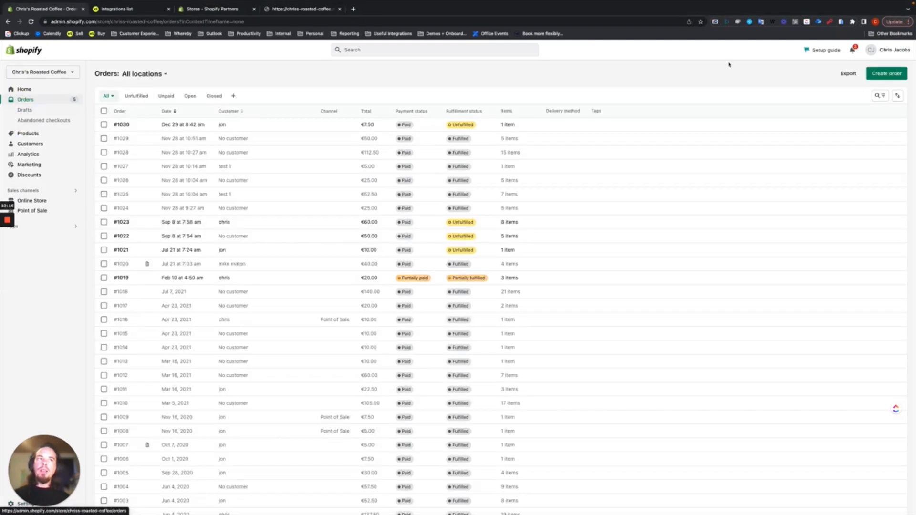
{"action": "left_click", "coordinate": [888, 74]}
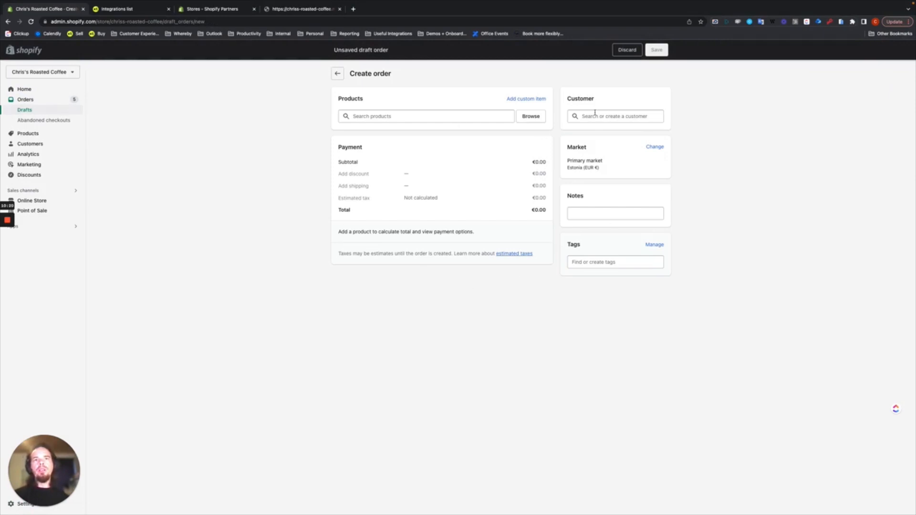
Add the 500g variant of American blend to the draft order and open the form for adding a custom item.
{"action": "left_click", "coordinate": [375, 116]}
{"action": "type", "text": "coff"}
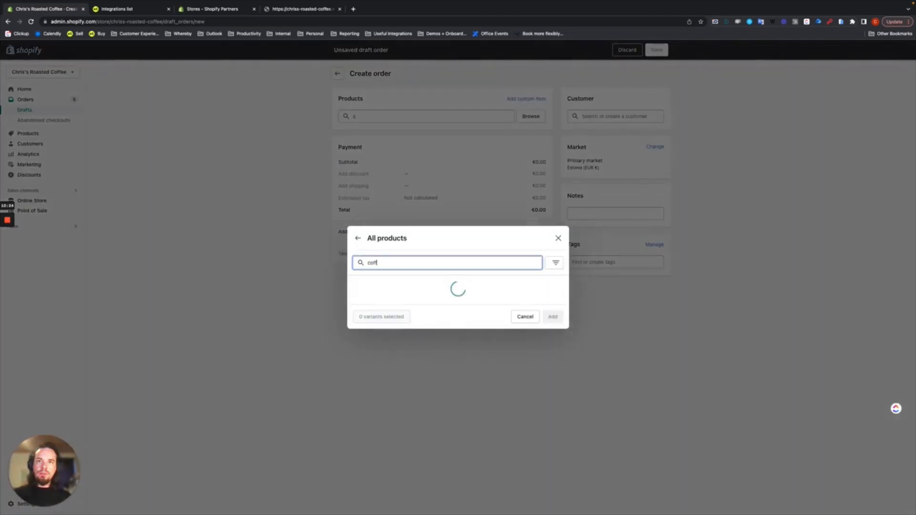
{"action": "type", "text": "ee"}
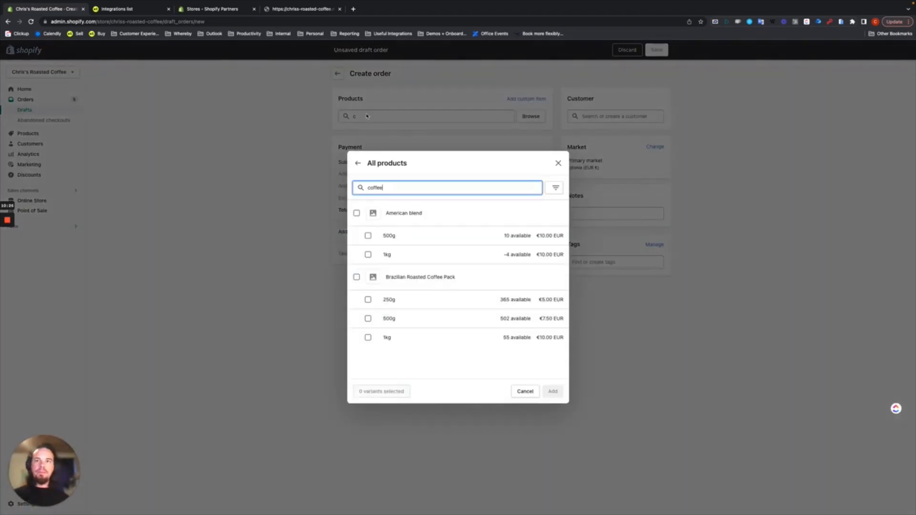
{"action": "left_click", "coordinate": [409, 239]}
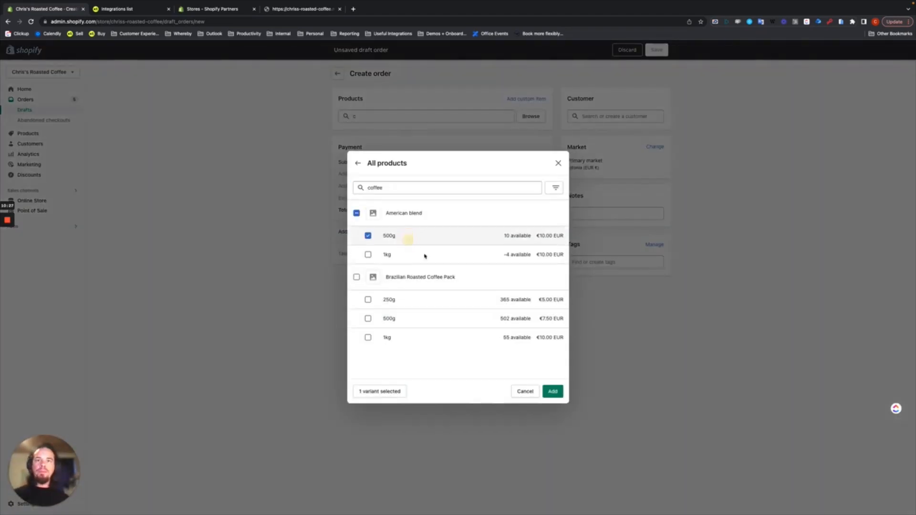
{"action": "left_click", "coordinate": [552, 391]}
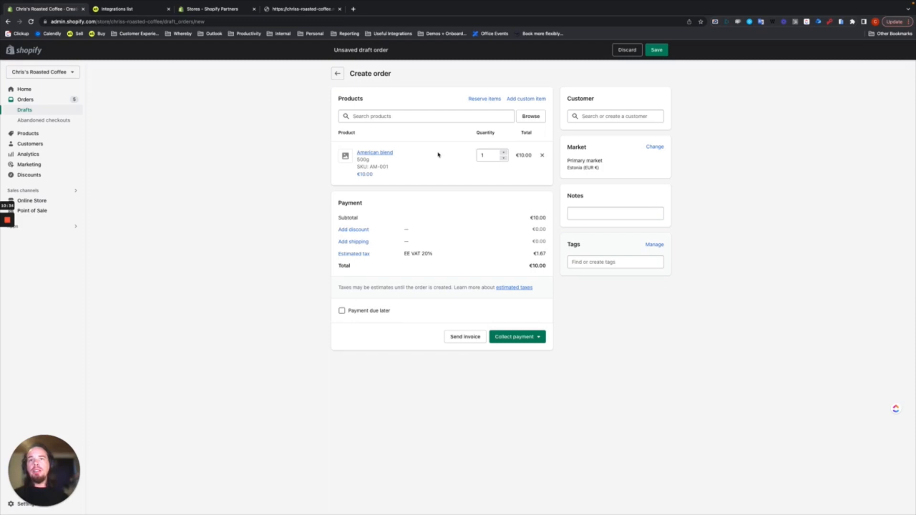
{"action": "left_click", "coordinate": [525, 99]}
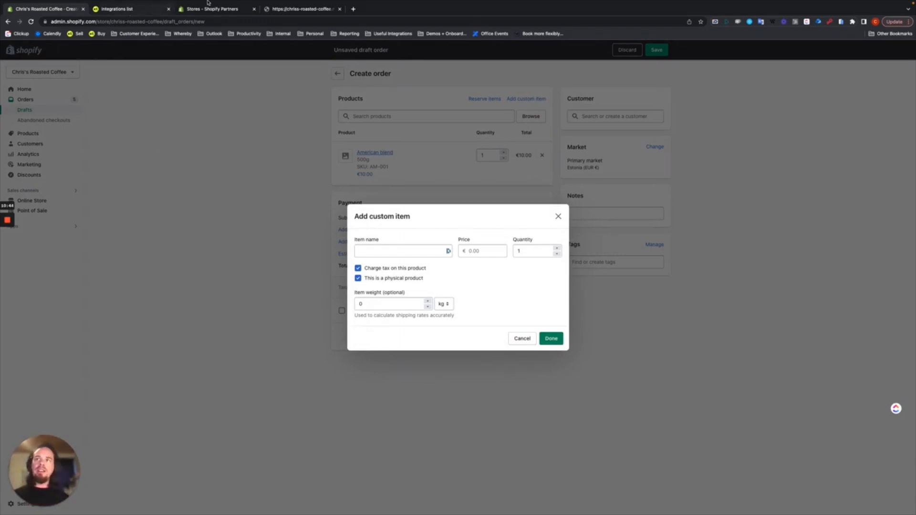
Return to the Katana connection setup and review the option to import custom items on open orders as products.
{"action": "left_click", "coordinate": [292, 28]}
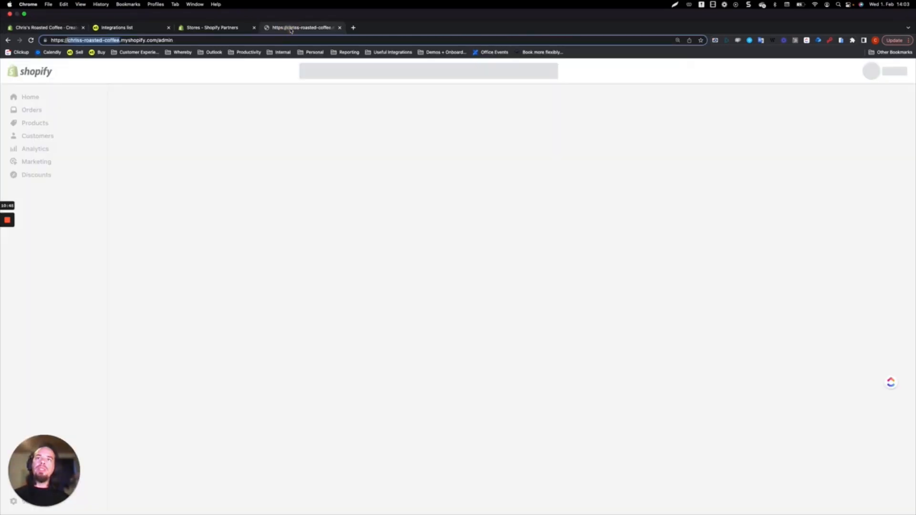
{"action": "left_click", "coordinate": [213, 29]}
{"action": "left_click", "coordinate": [130, 28]}
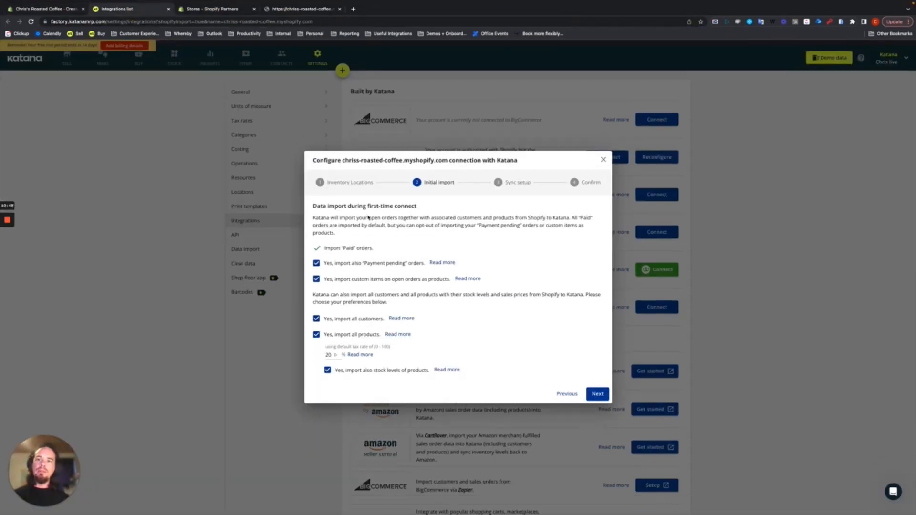
{"action": "left_click", "coordinate": [316, 280]}
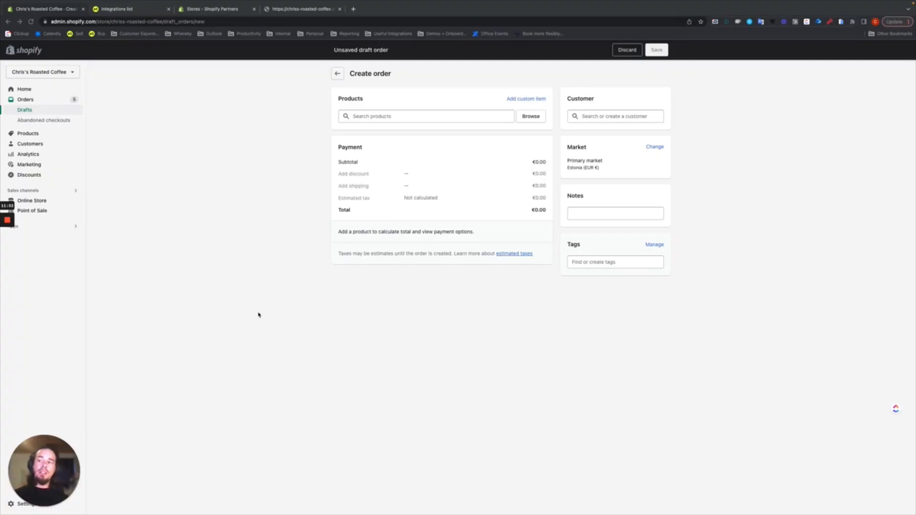
Leave the unsaved Shopify order to examine the store's customer list, and return to the initial import options in Katana.
{"action": "left_click", "coordinate": [27, 145]}
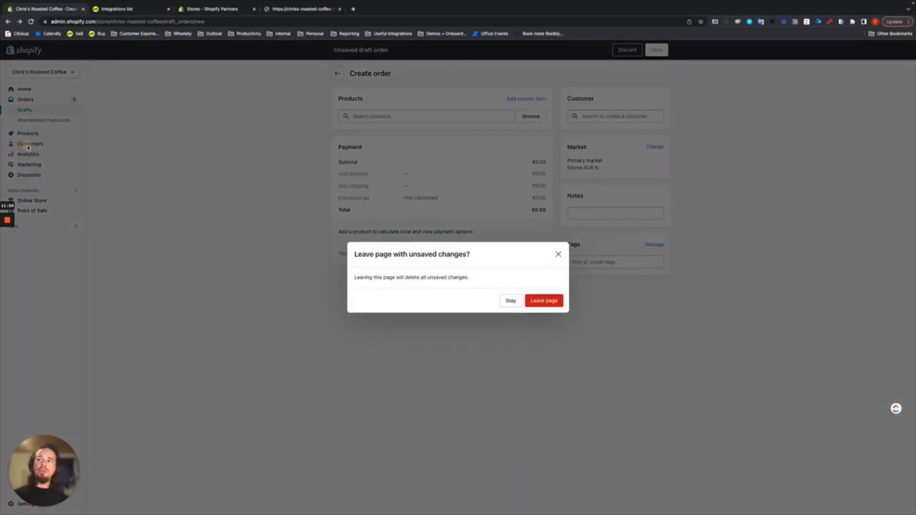
{"action": "left_click", "coordinate": [541, 299]}
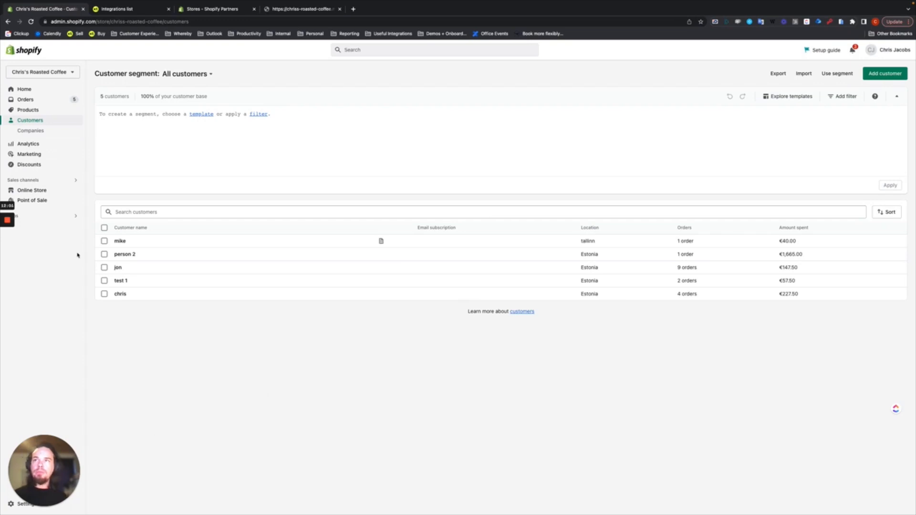
{"action": "left_click", "coordinate": [137, 11]}
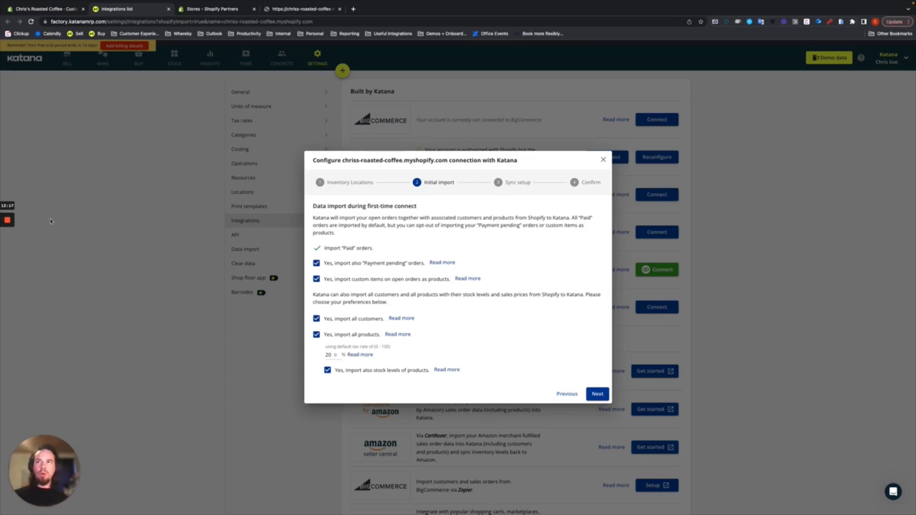
{"action": "left_click", "coordinate": [51, 171]}
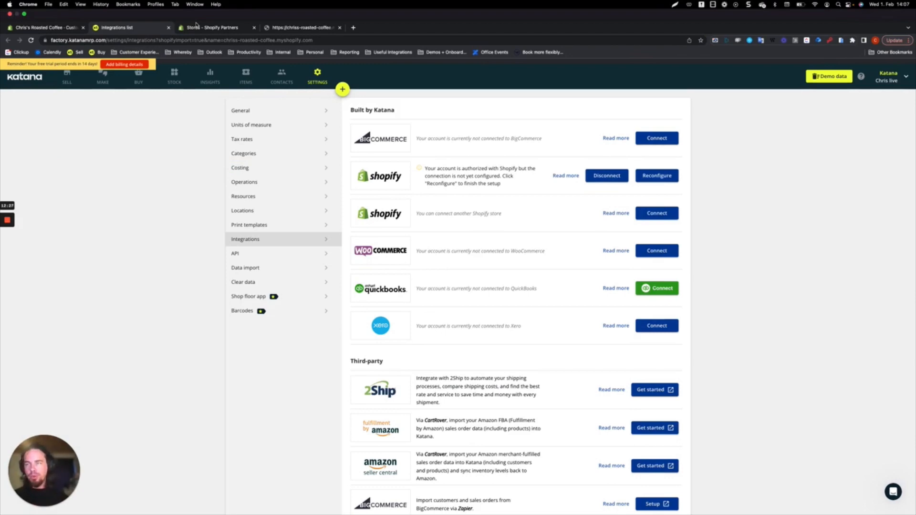
Examine the American blend product's details and variants in the Shopify admin, and return to the import options in Katana.
{"action": "left_click", "coordinate": [52, 28]}
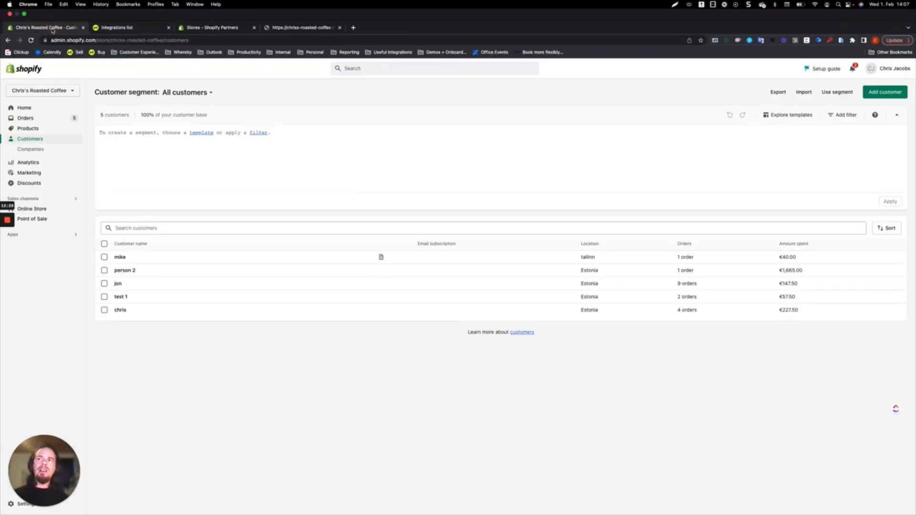
{"action": "left_click", "coordinate": [27, 111]}
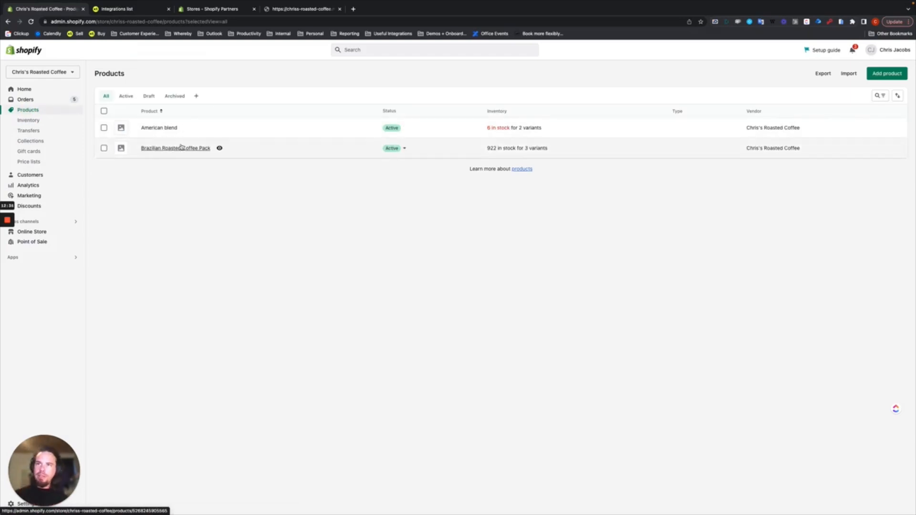
{"action": "left_click", "coordinate": [158, 130]}
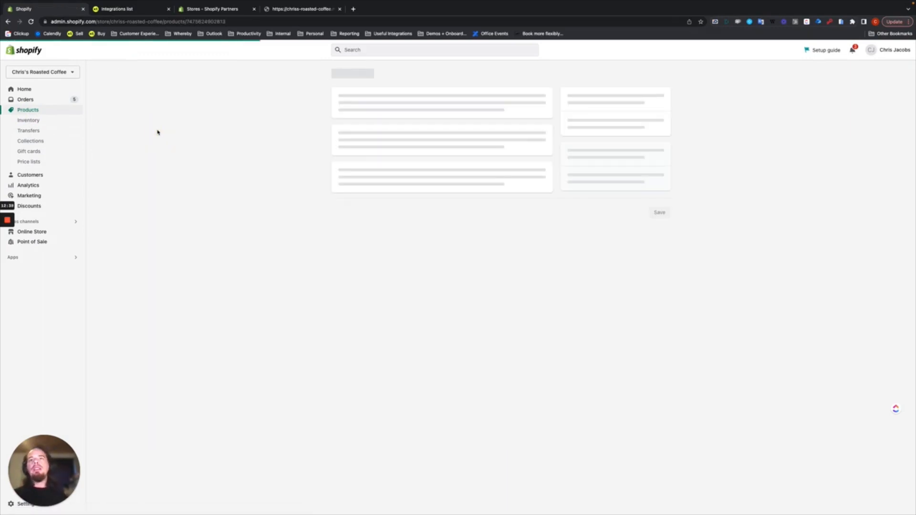
{"action": "scroll", "coordinate": [292, 266], "scroll_direction": "down", "scroll_amount": 3}
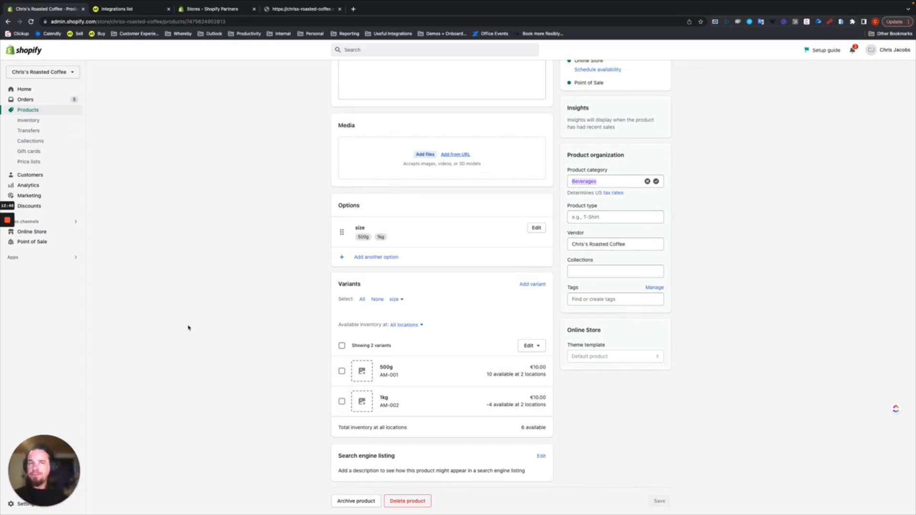
{"action": "scroll", "coordinate": [152, 285], "scroll_direction": "up", "scroll_amount": 3}
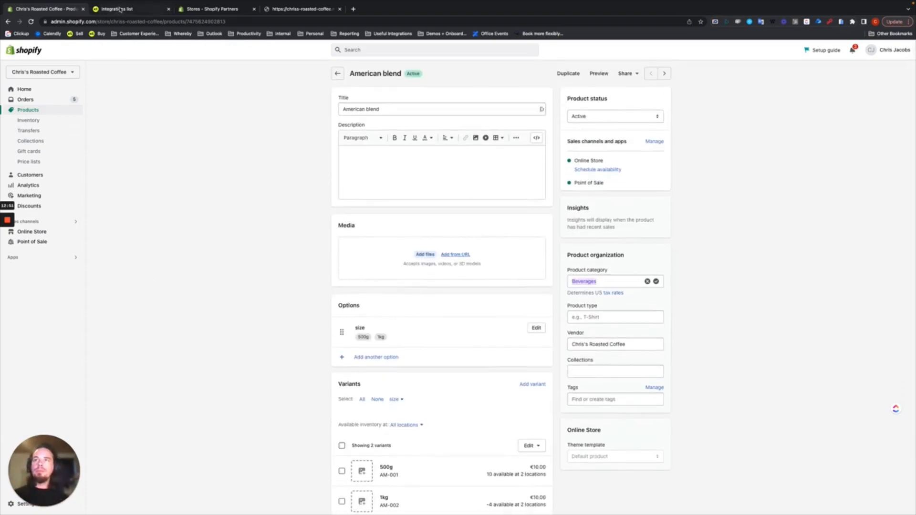
{"action": "left_click", "coordinate": [118, 9]}
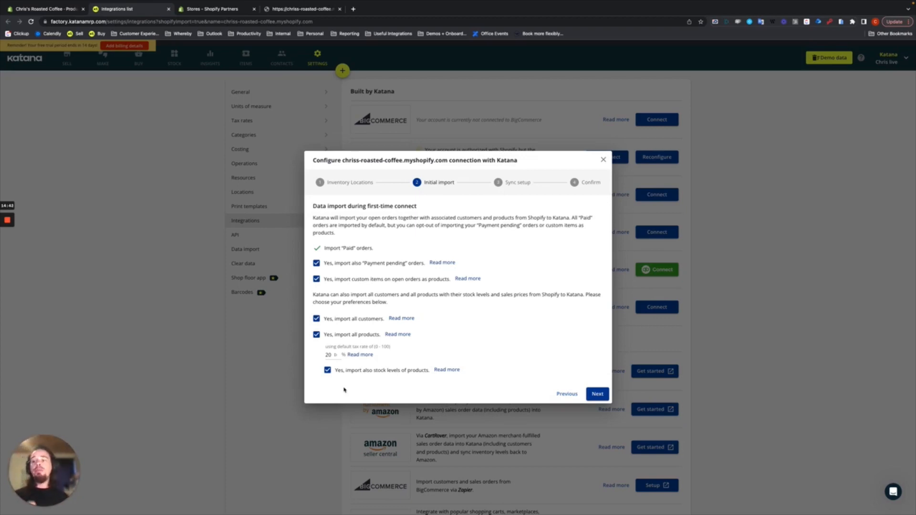
Keep the import of product stock levels enabled and continue to the sync setup.
{"action": "left_click", "coordinate": [327, 370]}
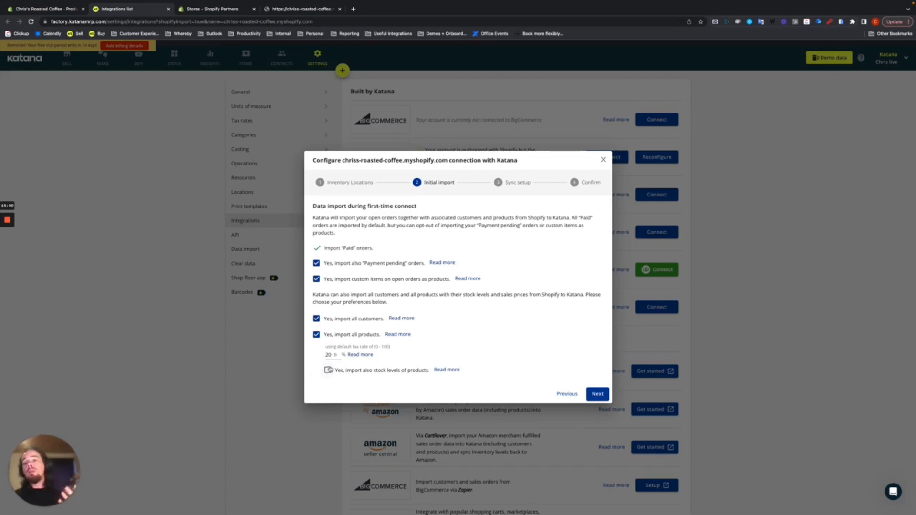
{"action": "left_click", "coordinate": [328, 371]}
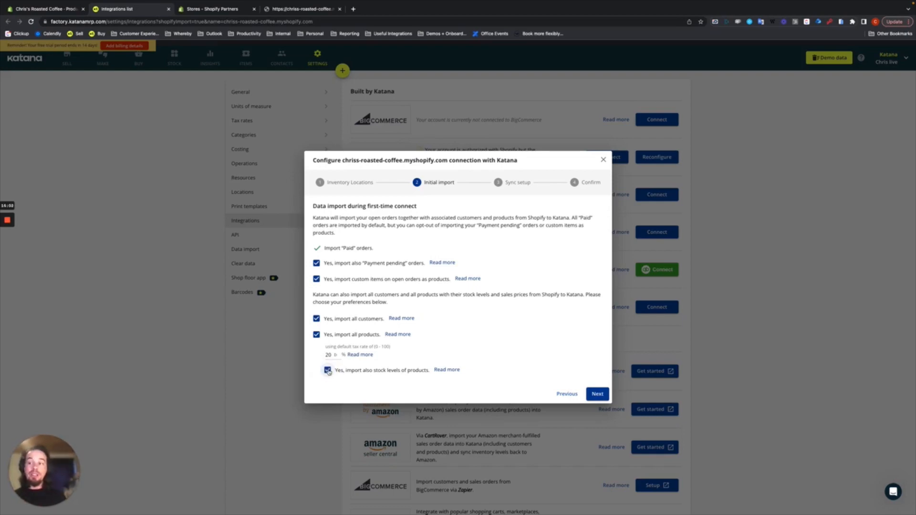
{"action": "left_click", "coordinate": [601, 397]}
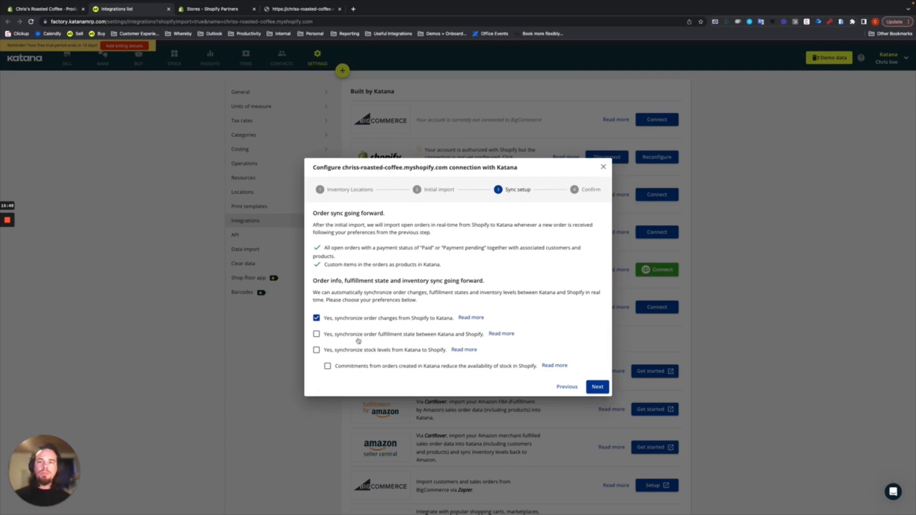
Enable order fulfillment state sync between Katana and Shopify, and stock level sync to Shopify including commitments from Katana orders.
{"action": "left_click", "coordinate": [317, 334]}
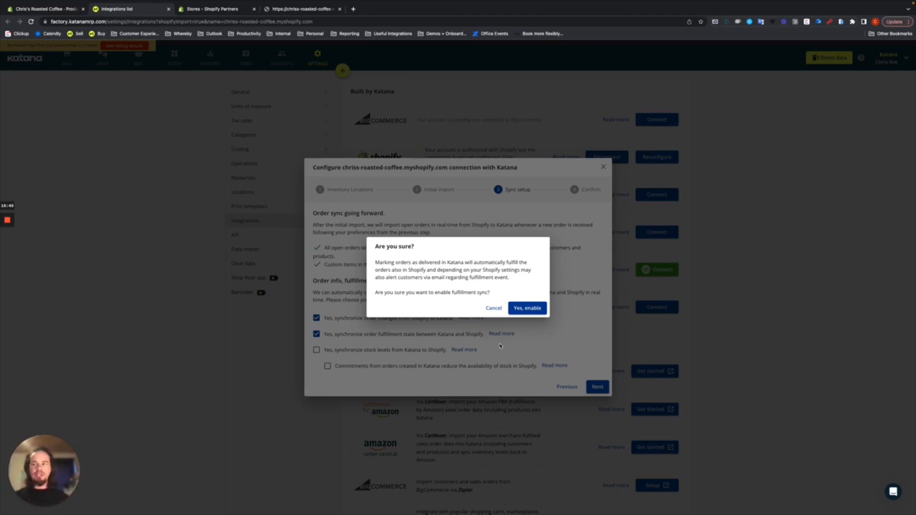
{"action": "left_click", "coordinate": [528, 309]}
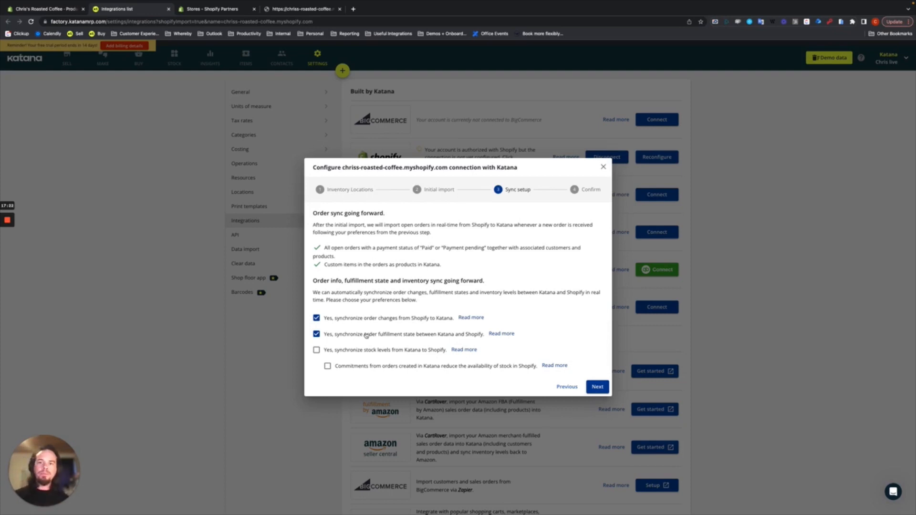
{"action": "left_click", "coordinate": [316, 351]}
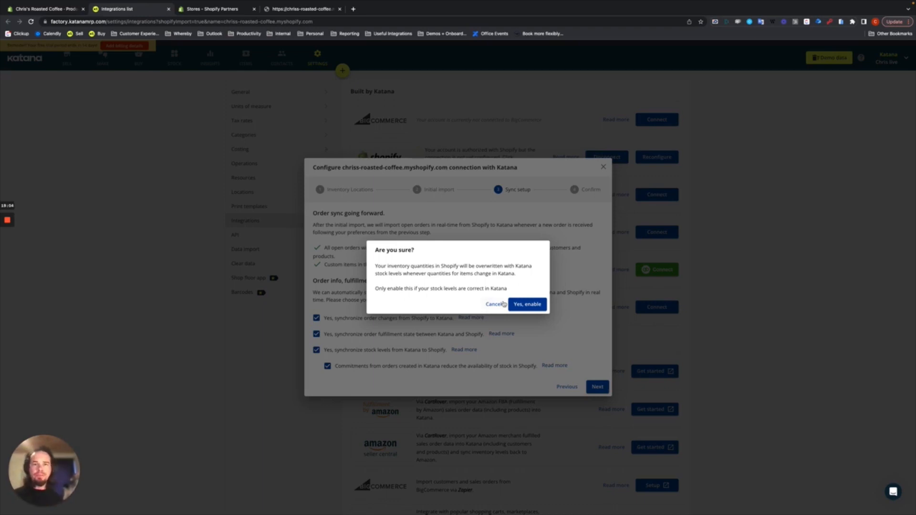
{"action": "left_click", "coordinate": [528, 306]}
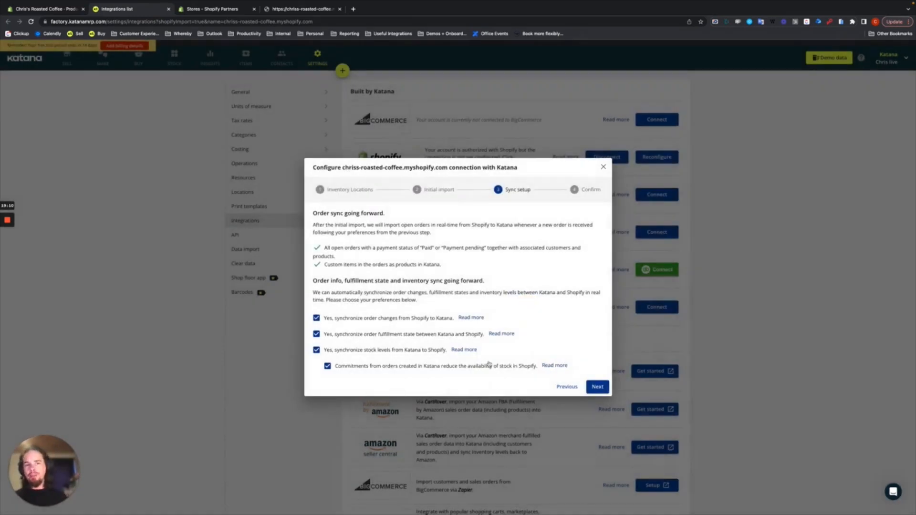
Consult the help article on order commitments reducing Shopify stock, and confirm the connection setup to start the import.
{"action": "left_click", "coordinate": [554, 366]}
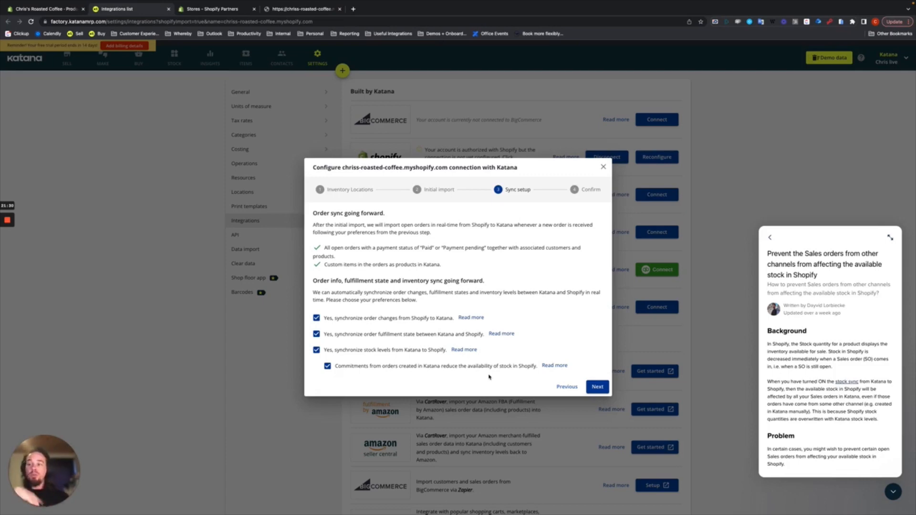
{"action": "left_click", "coordinate": [598, 387]}
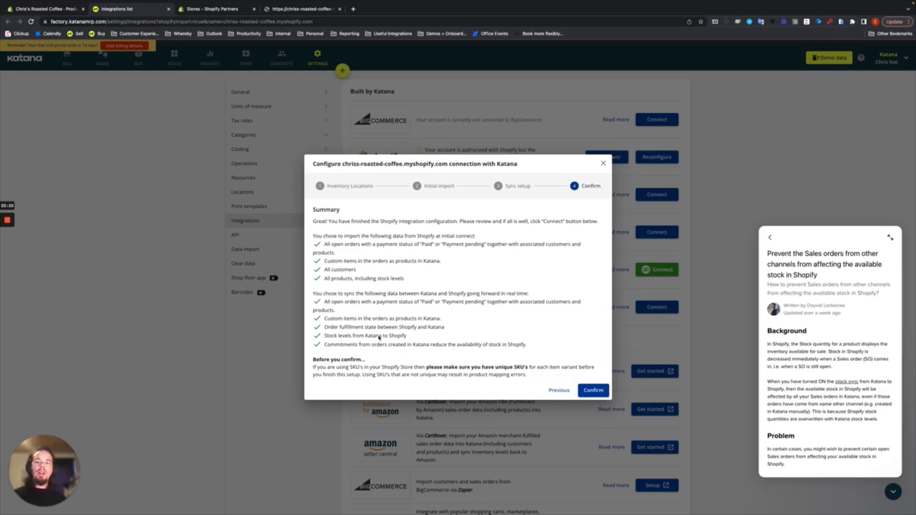
{"action": "left_click", "coordinate": [592, 391]}
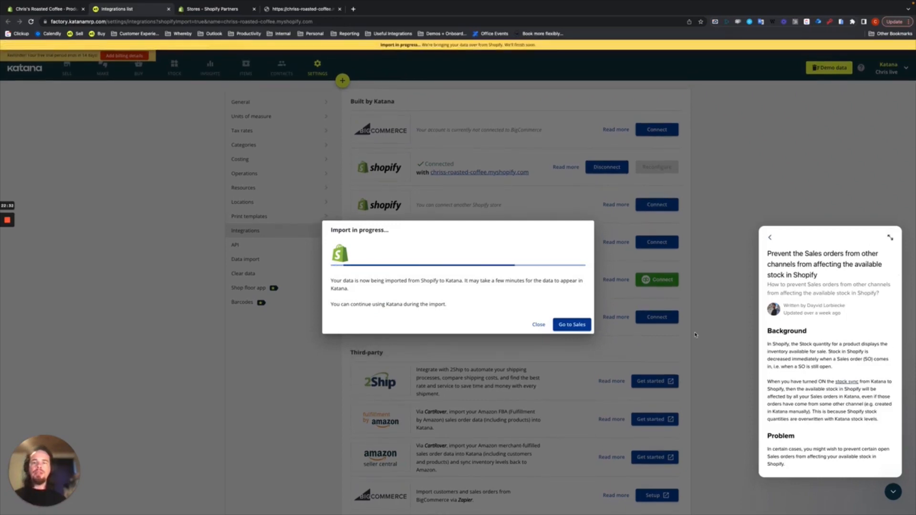
Close the help article, go to the Katana sales orders and reload the list to show the imported Shopify orders.
{"action": "left_click", "coordinate": [892, 492]}
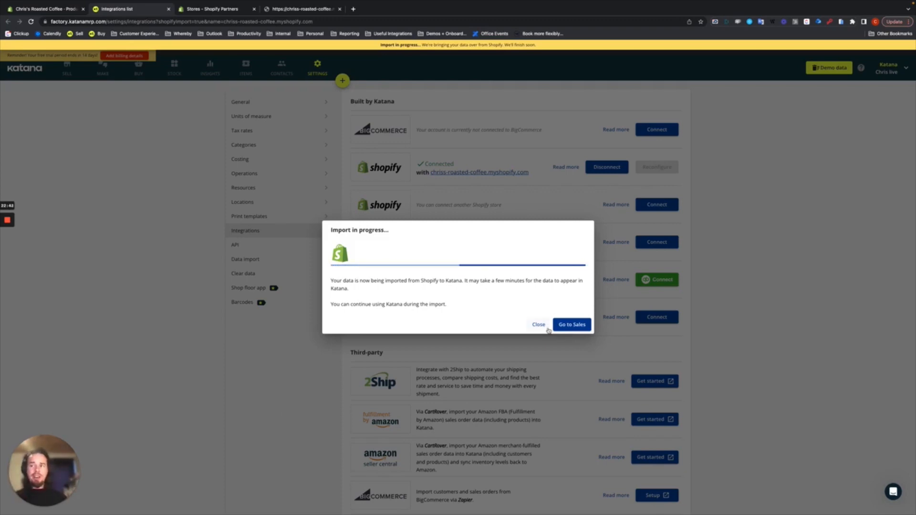
{"action": "left_click", "coordinate": [571, 325]}
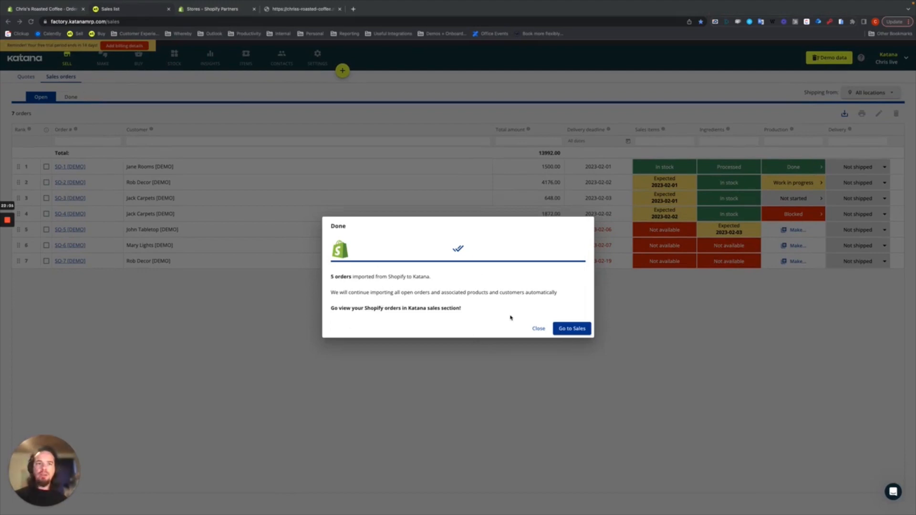
{"action": "left_click", "coordinate": [574, 329]}
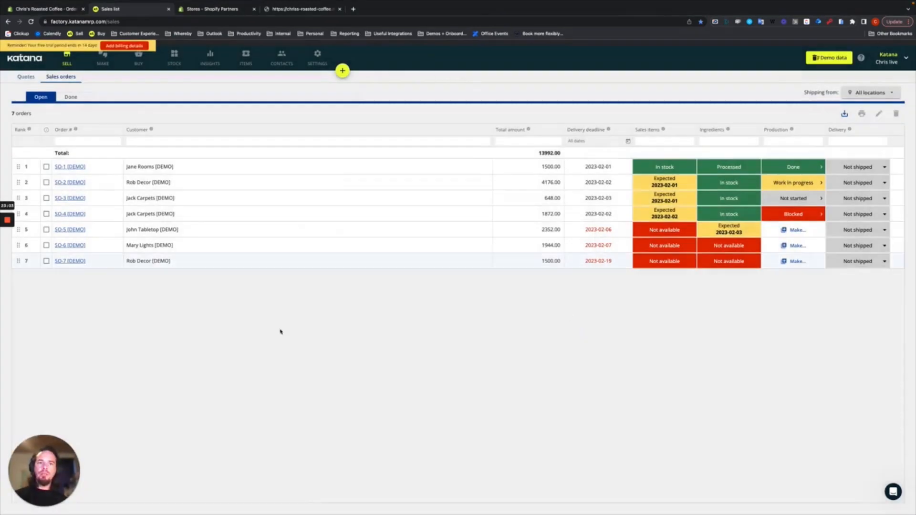
{"action": "left_click", "coordinate": [32, 22]}
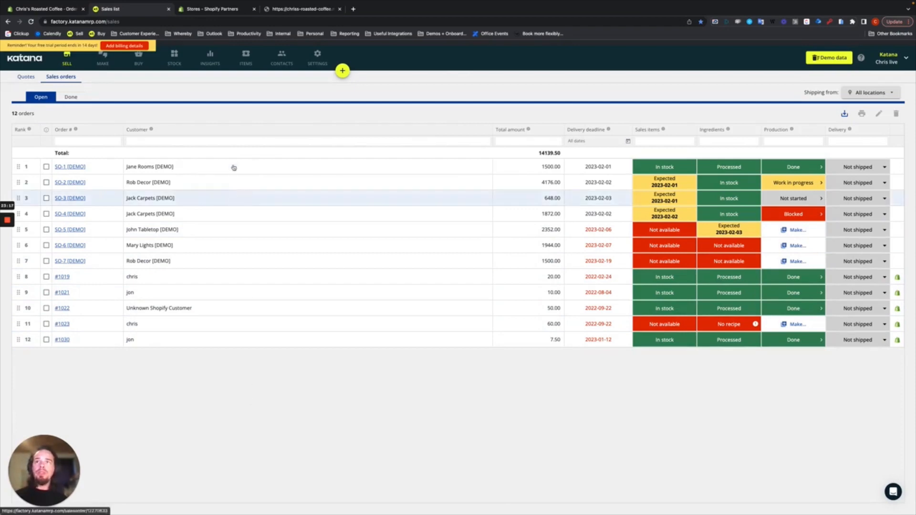
Open the American blend product from the stock inventory and examine its variants, sales prices and stock.
{"action": "left_click", "coordinate": [175, 62]}
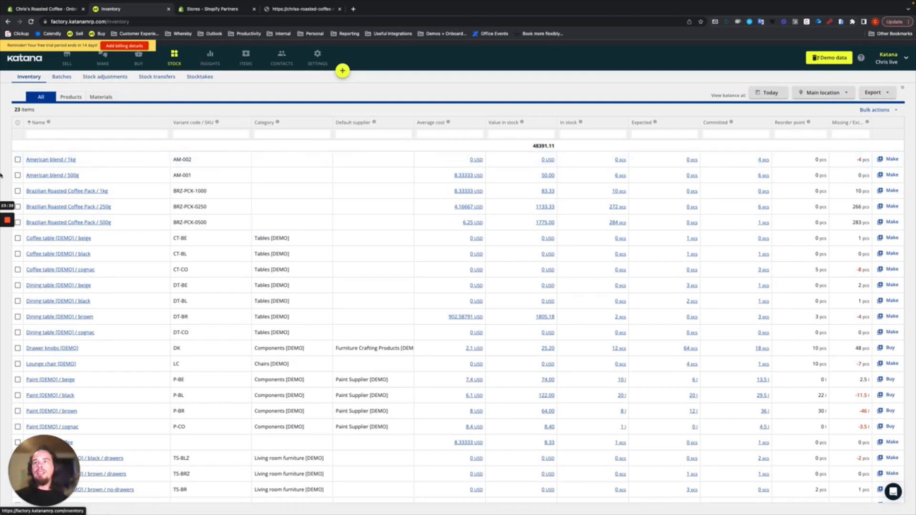
{"action": "left_click", "coordinate": [53, 159]}
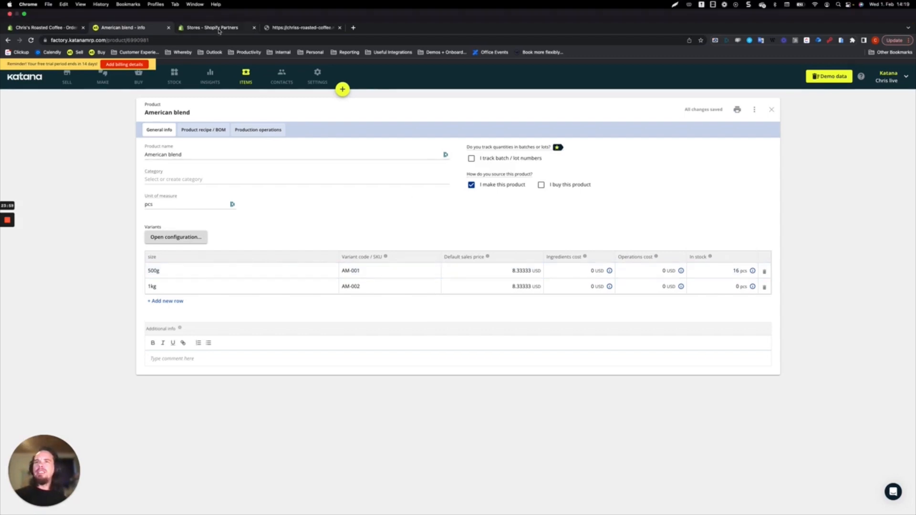
{"action": "left_click", "coordinate": [220, 28]}
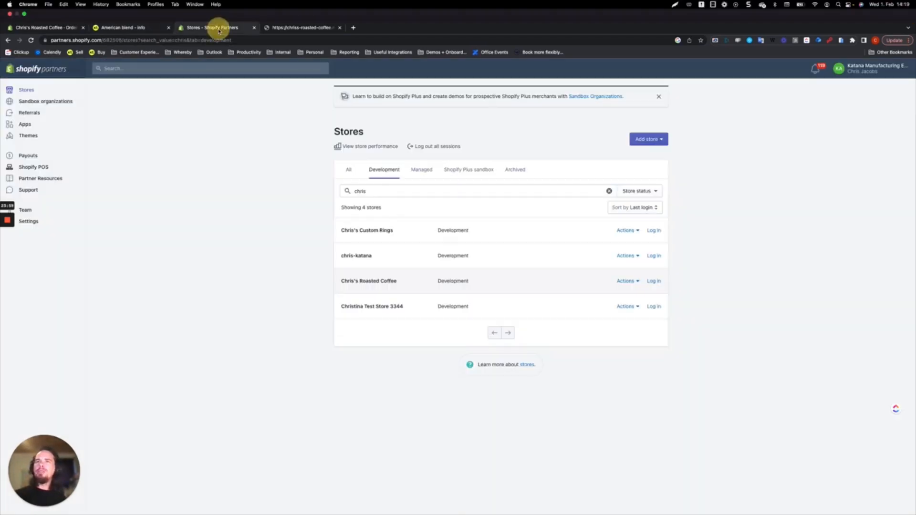
{"action": "left_click", "coordinate": [120, 27]}
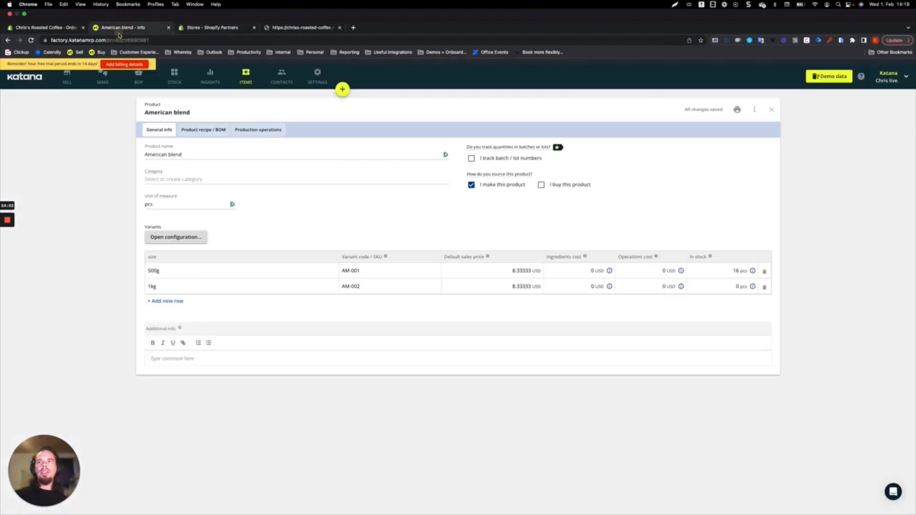
{"action": "left_click", "coordinate": [463, 352]}
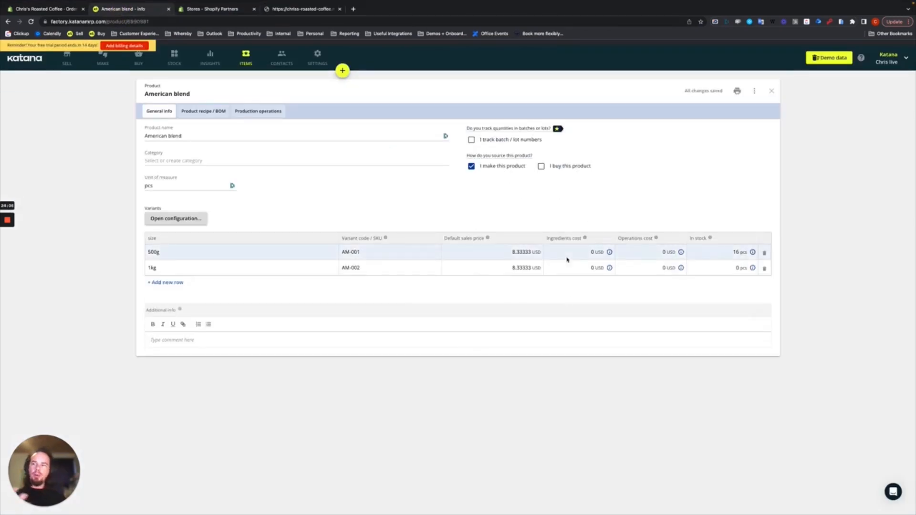